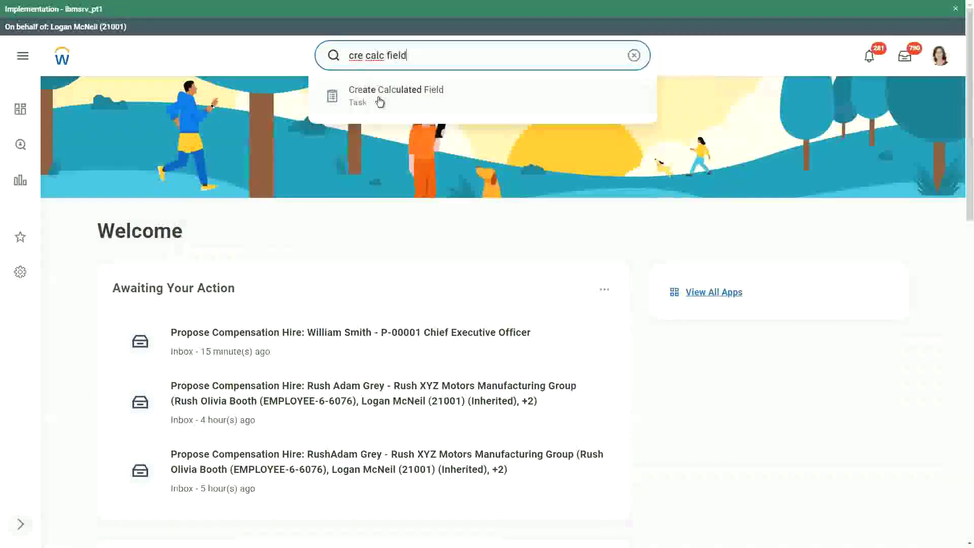
Start creating a calculated field and name it CF-WW-Eval Exp-Test
left_click(379, 97)
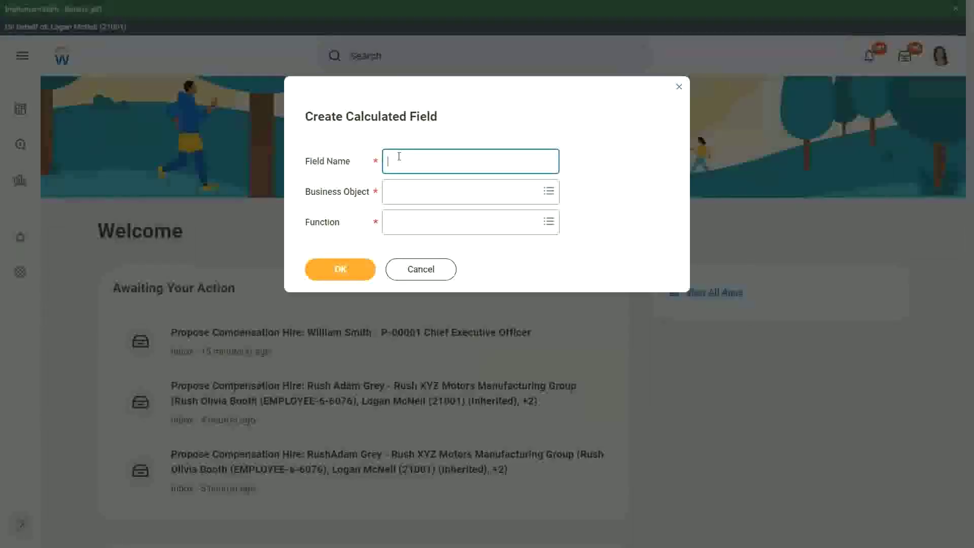
type("CF-WW-")
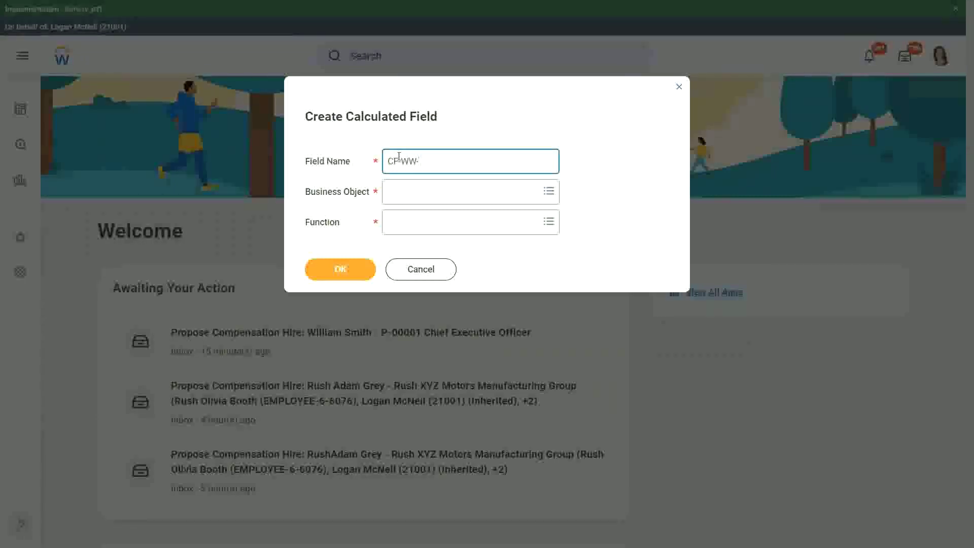
type("Eval Exp -")
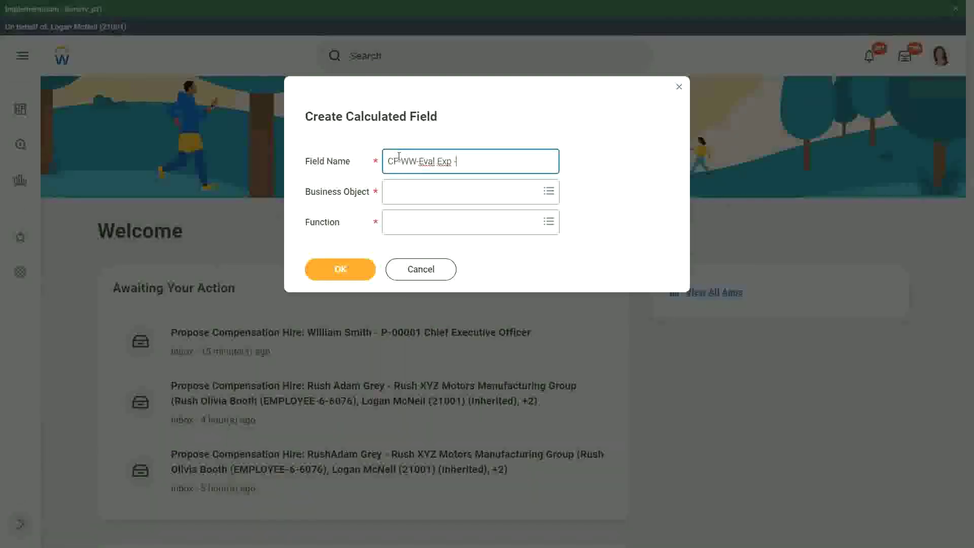
key("BackSpace")
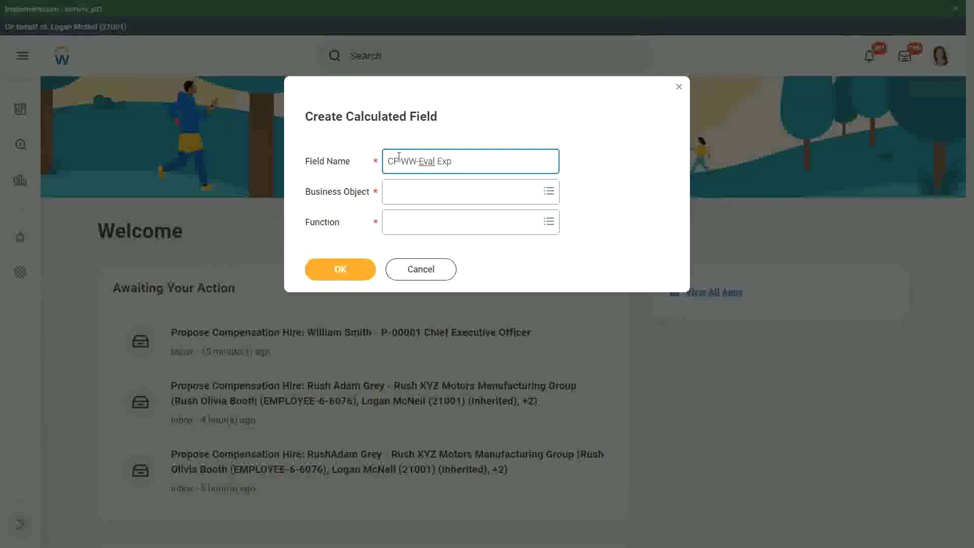
type("-Test")
key("Tab")
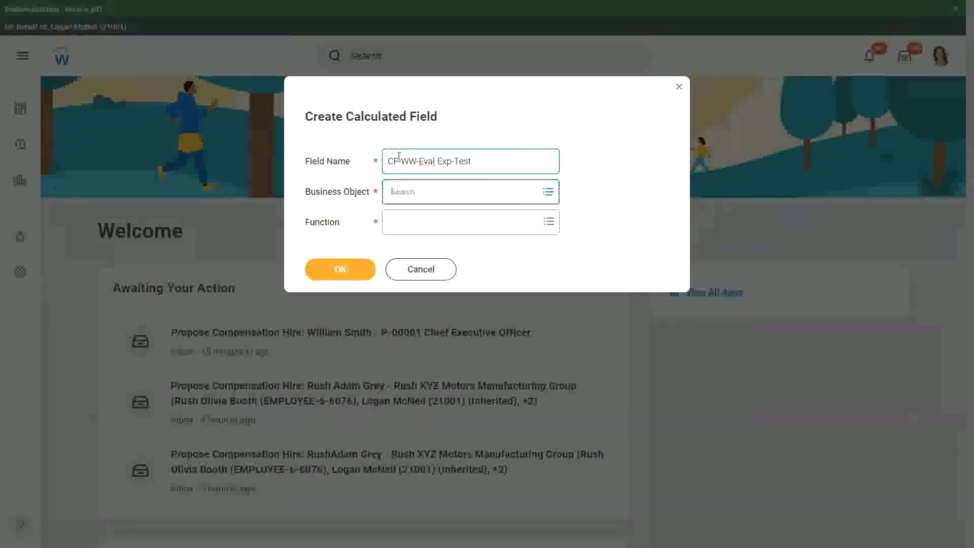
Set the calculated field's business object to Worker and its function to Evaluate Expression, and proceed to its definition
type("worker")
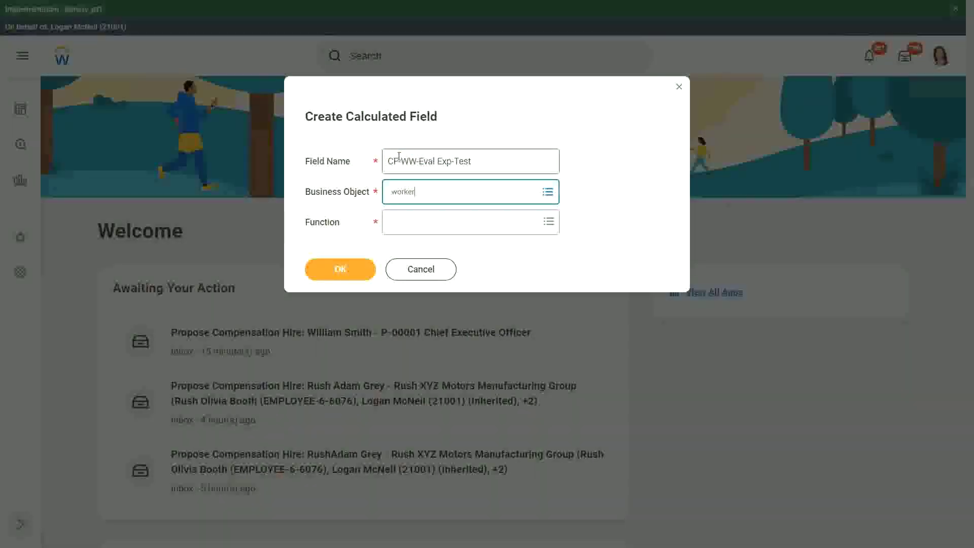
key("Return")
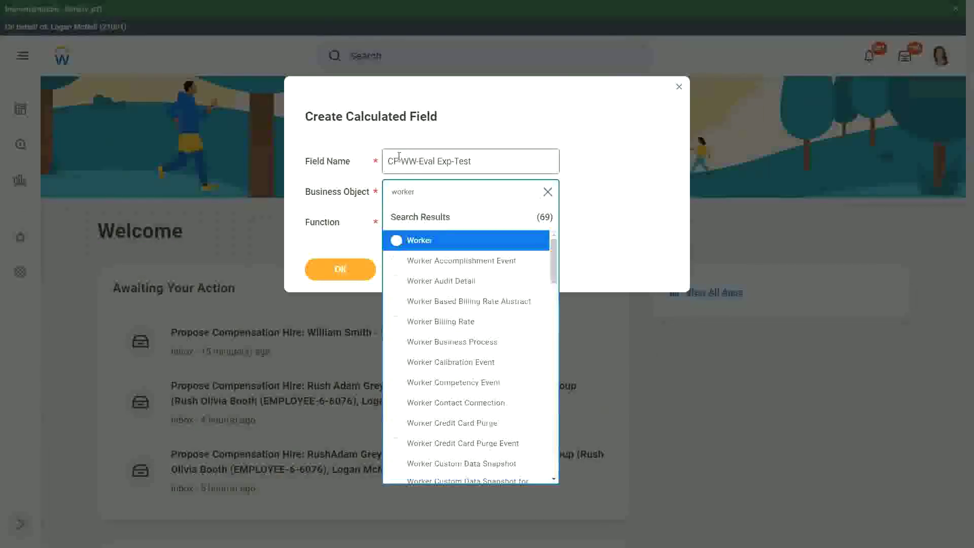
key("Return")
key("Tab")
type("ev")
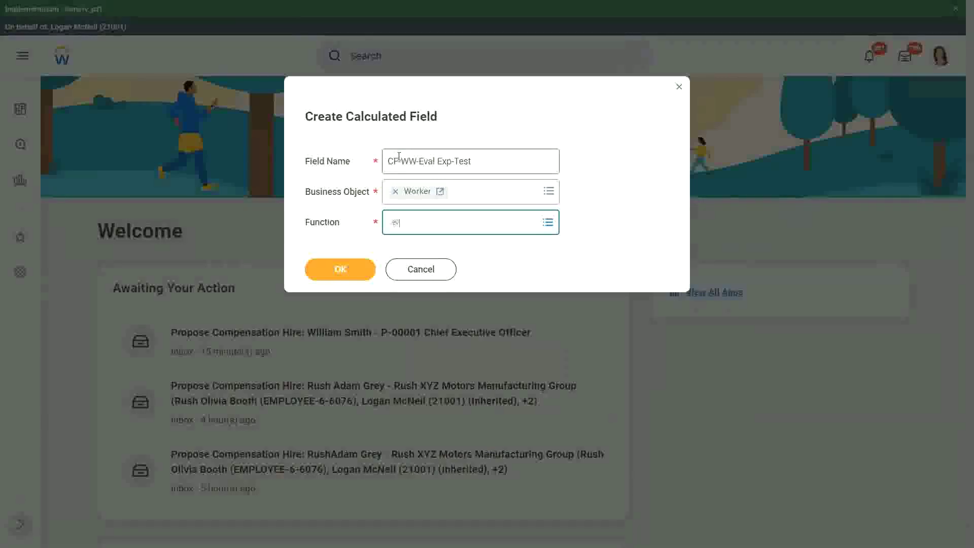
type("al exp")
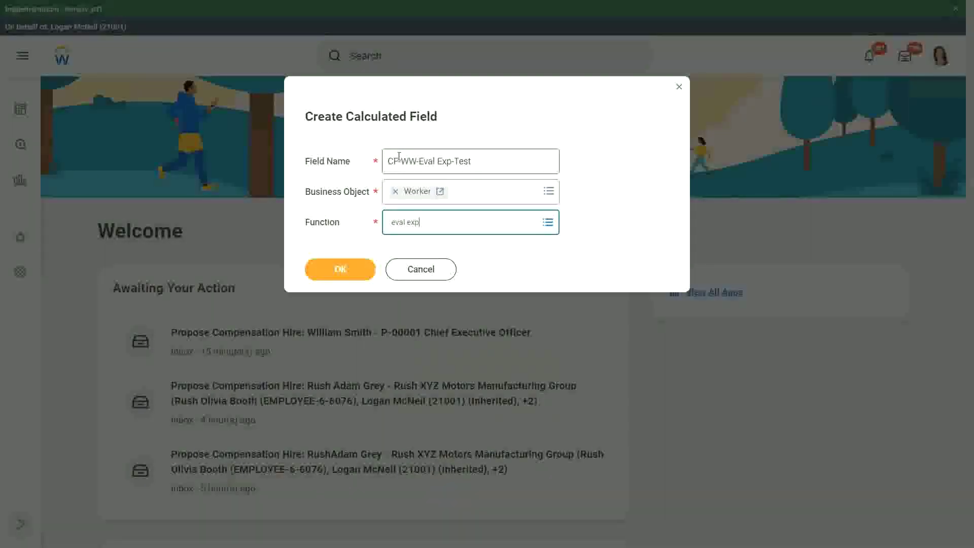
key("Return")
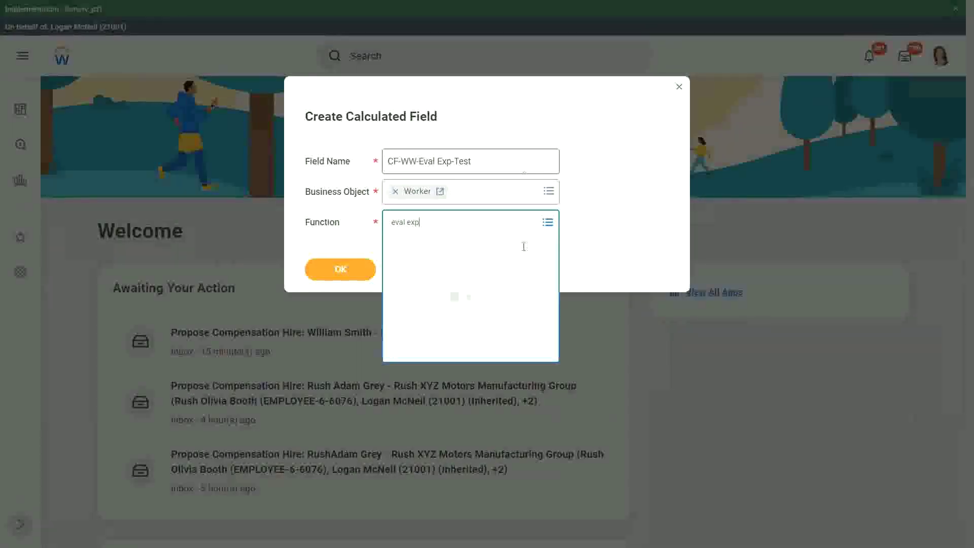
left_click(412, 272)
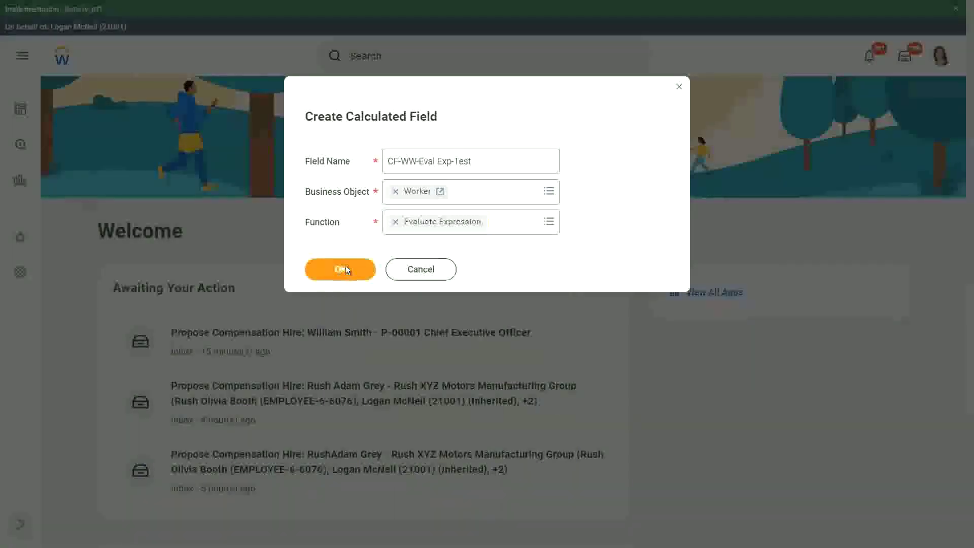
left_click(346, 267)
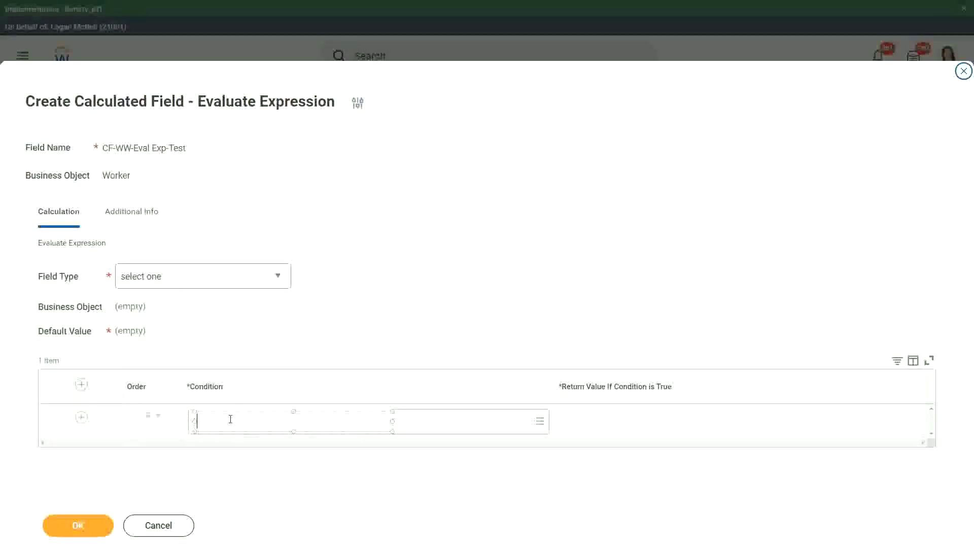
Annotate the Condition cell on screen with the text "Boolean or a T/F field"
type("Boo")
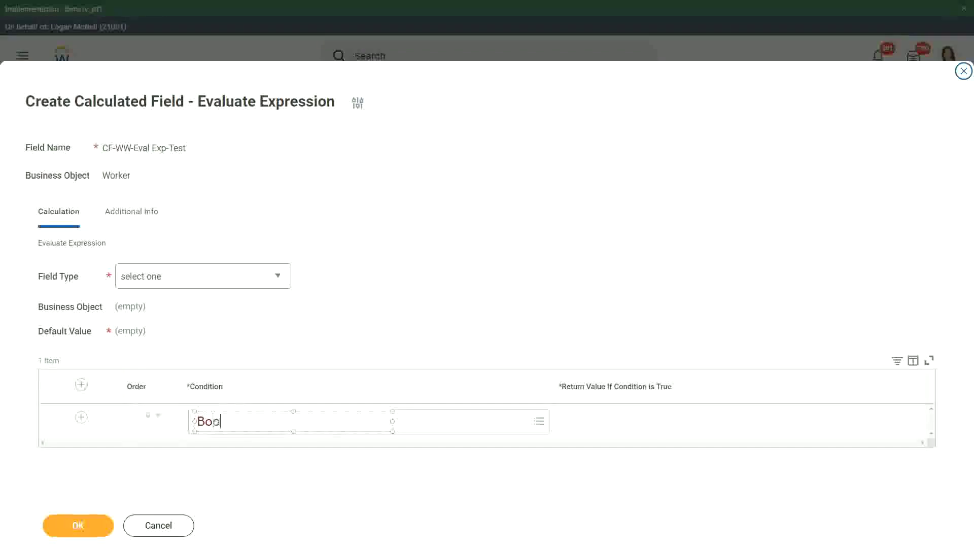
type("lean or a T/F")
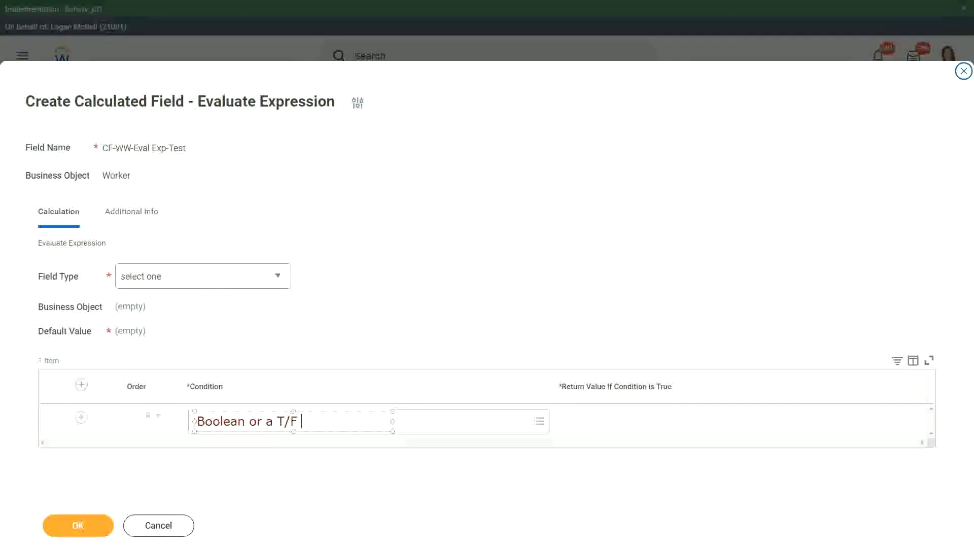
type(" field")
left_click(340, 321)
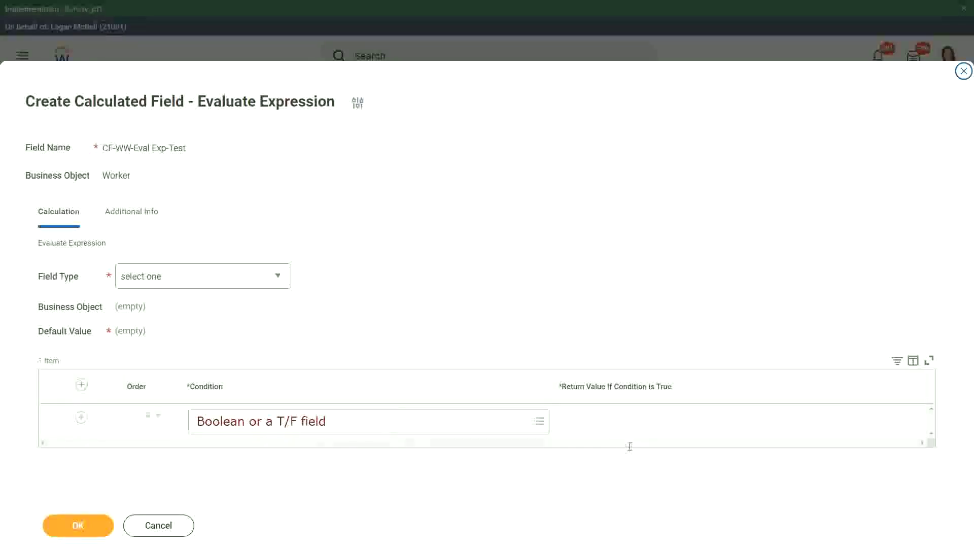
Annotate the Return Value If Condition is True cell with "Another Calc Field that gives the result" on a single line
left_click(562, 423)
type("Another Calc Field")
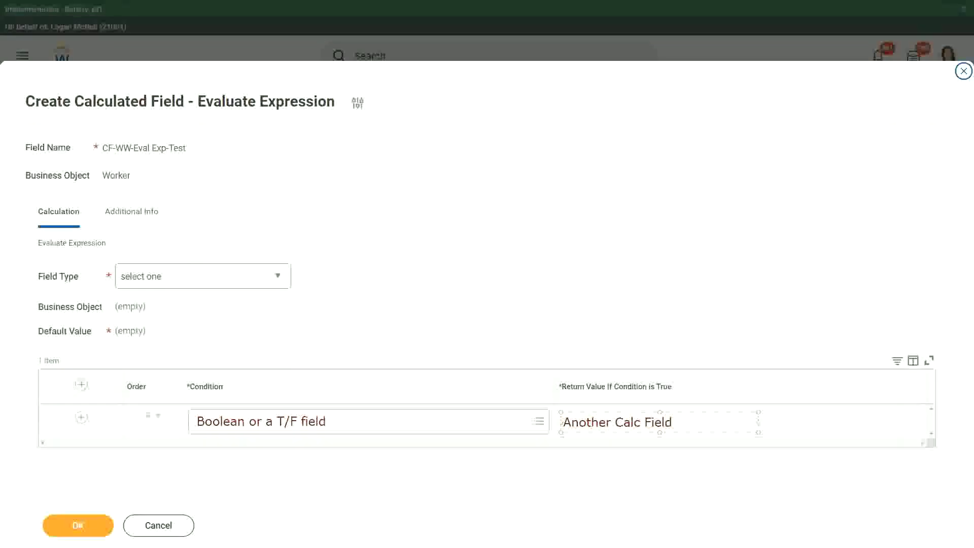
type(" that gives the result")
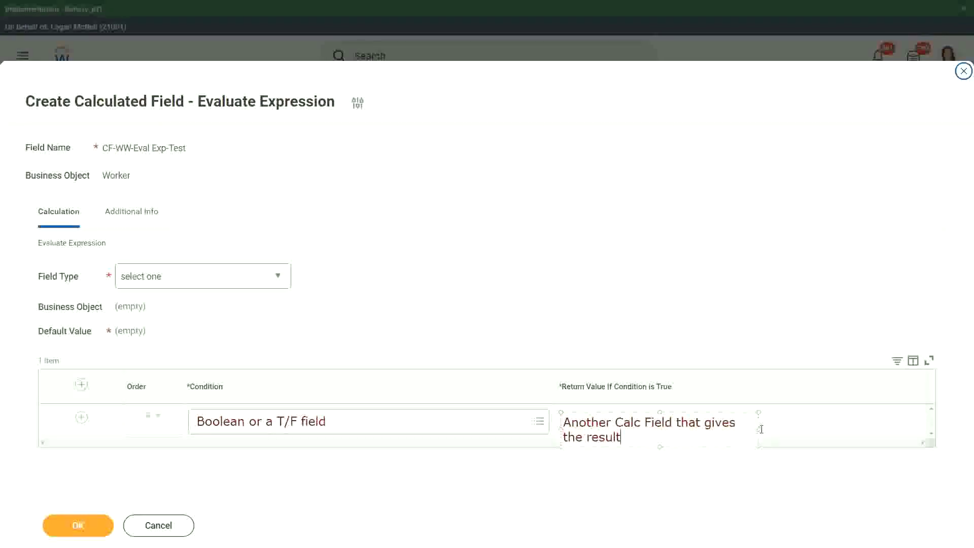
left_click_drag(759, 429, 842, 425)
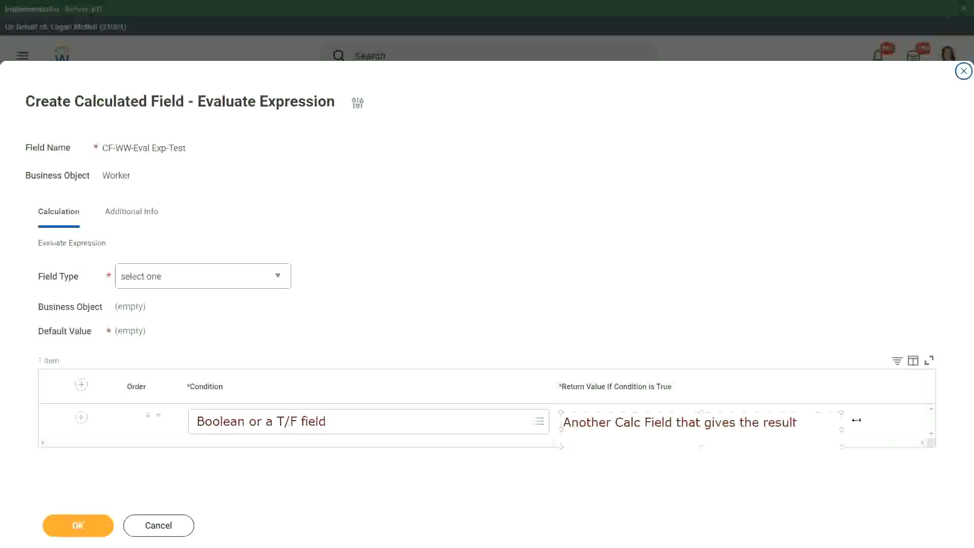
left_click(548, 457)
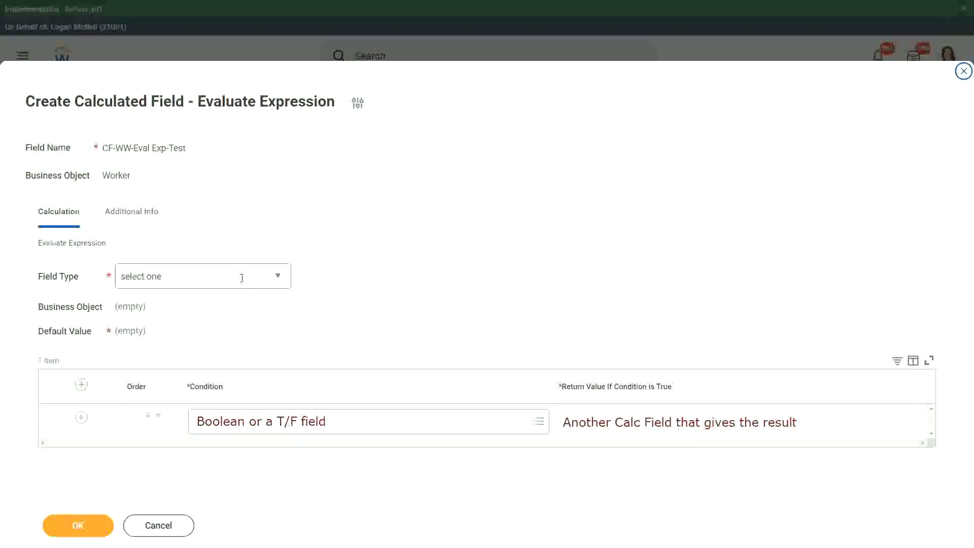
Set the field type of the Evaluate Expression calculation to Text
left_click(280, 277)
left_click(280, 277)
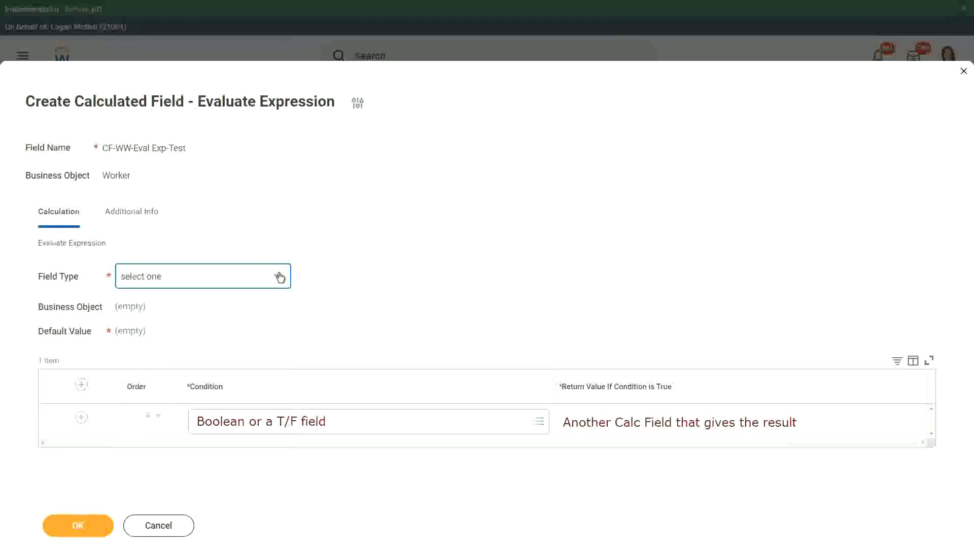
left_click(280, 277)
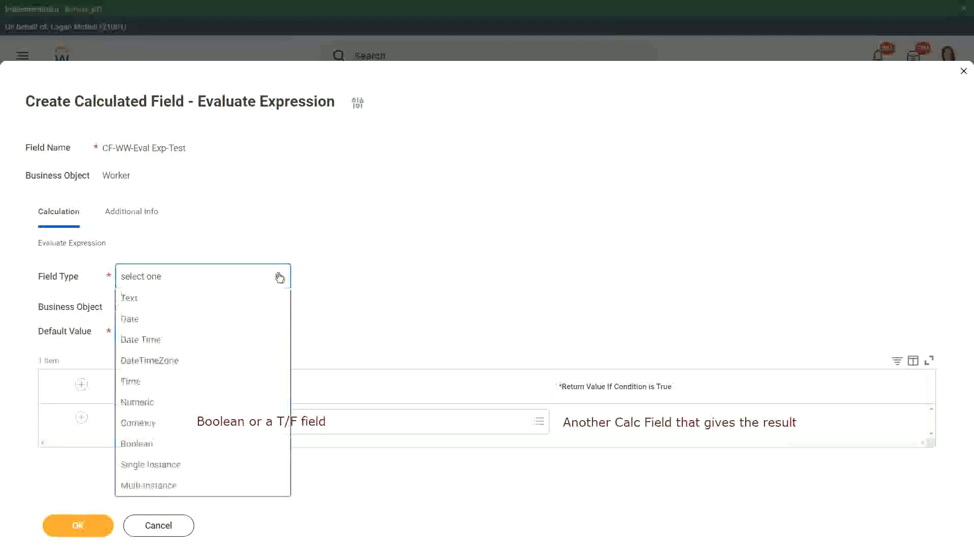
left_click(138, 323)
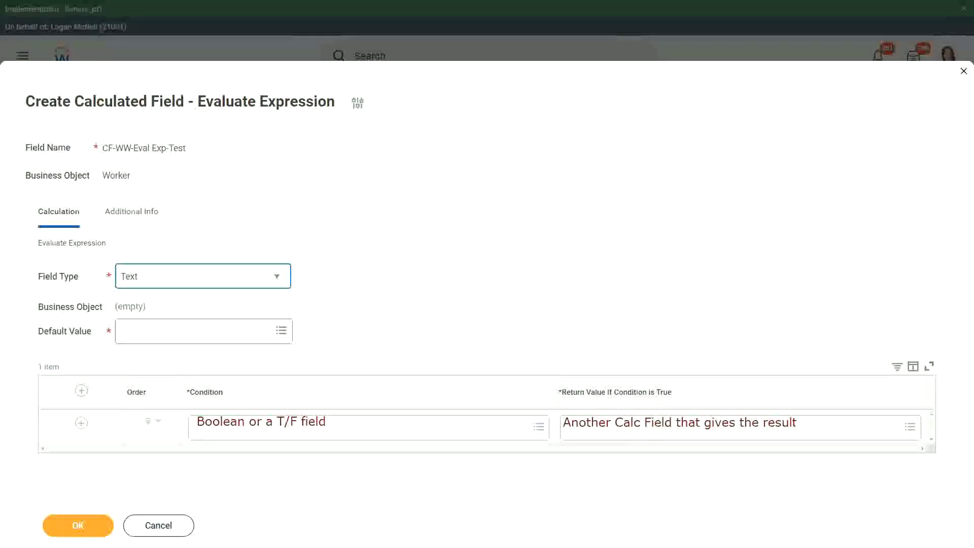
Annotate the Default Value field with the text "Some Default Value" and align the note inside the field
left_click(132, 330)
type("S")
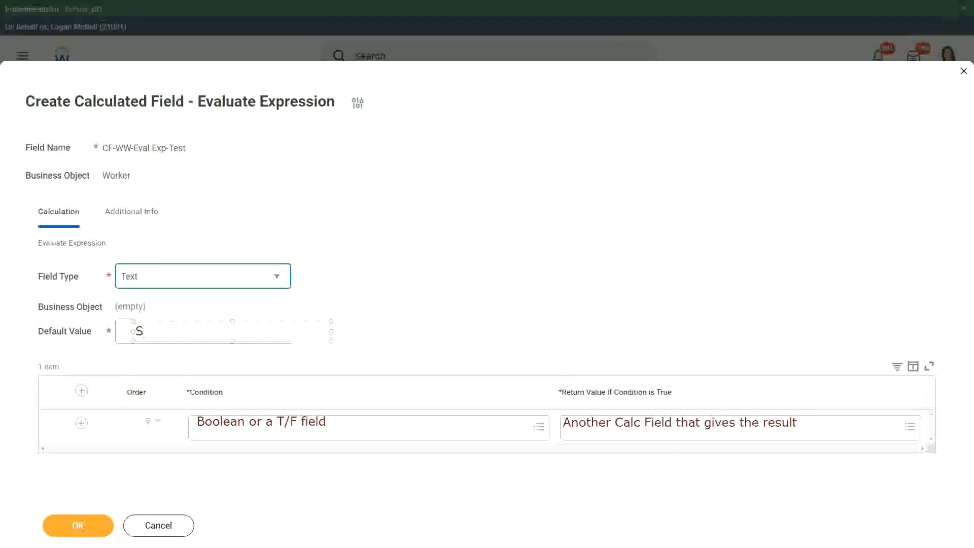
type("ome De")
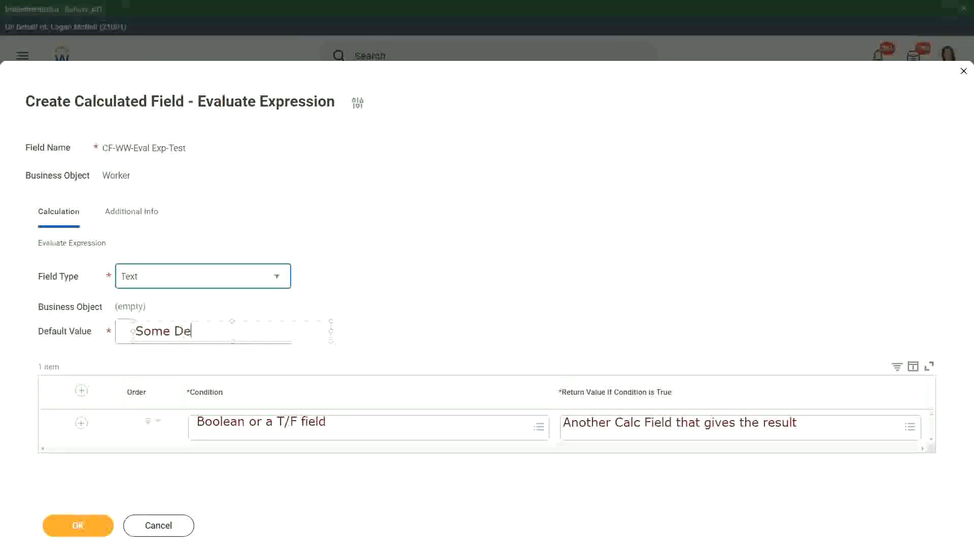
type("fault Value")
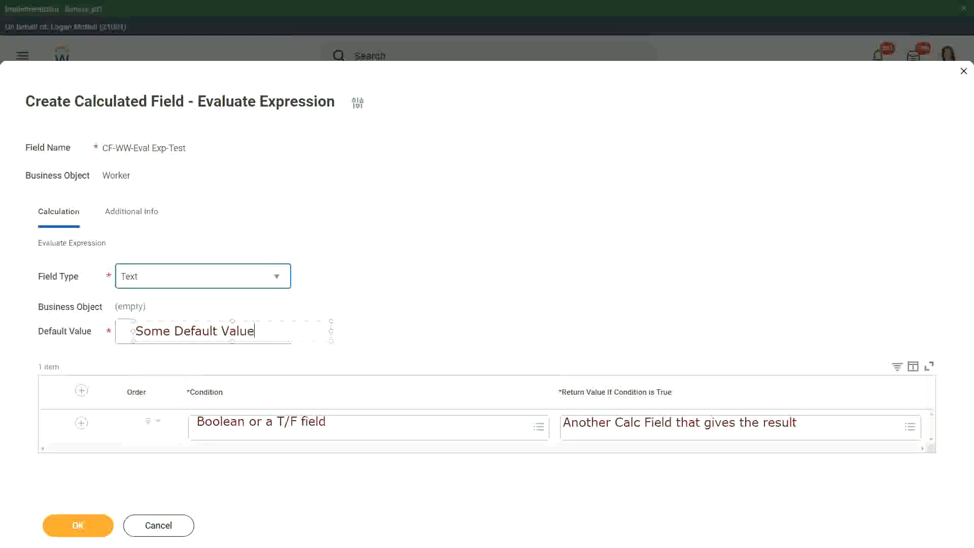
left_click_drag(242, 321, 236, 321)
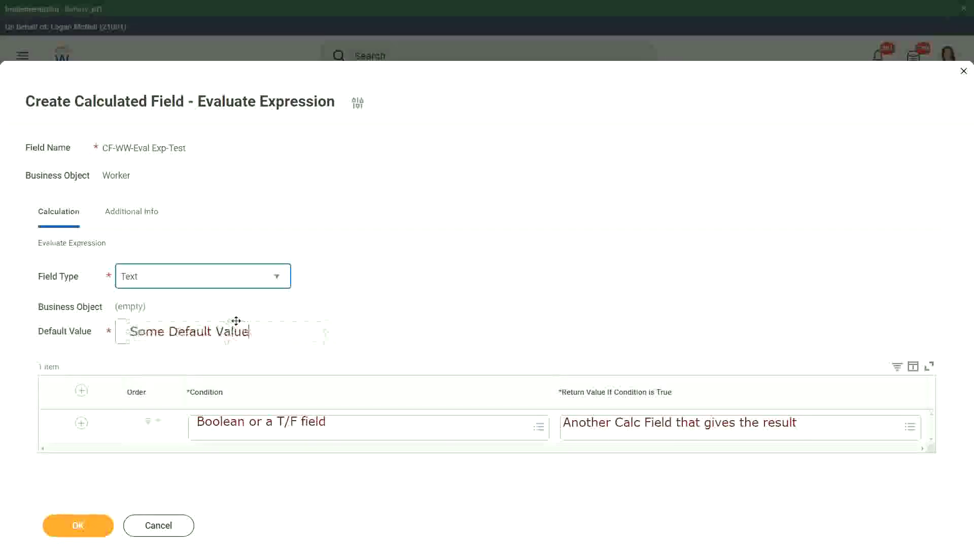
left_click(403, 321)
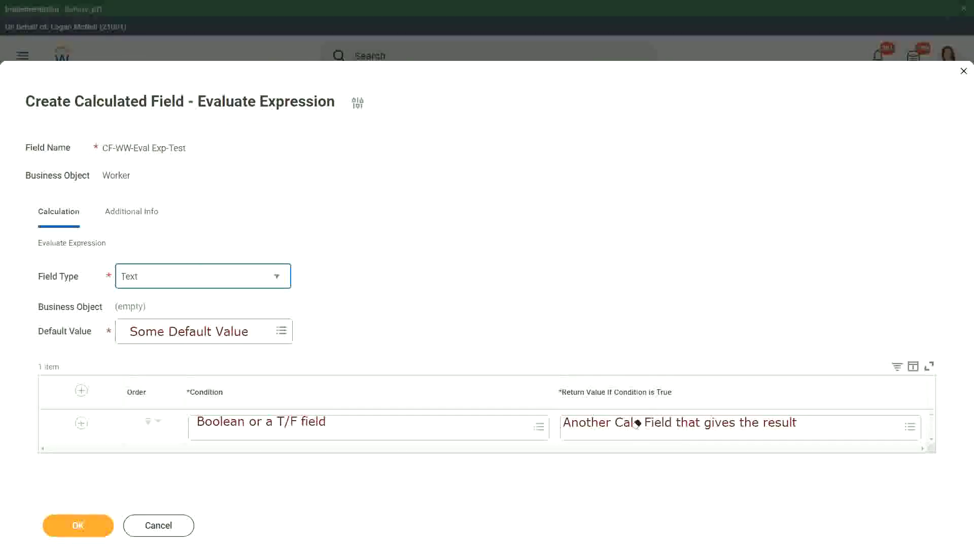
Replace the return value annotation with "Type in the value that you want in the output" on a single line
left_click(583, 423)
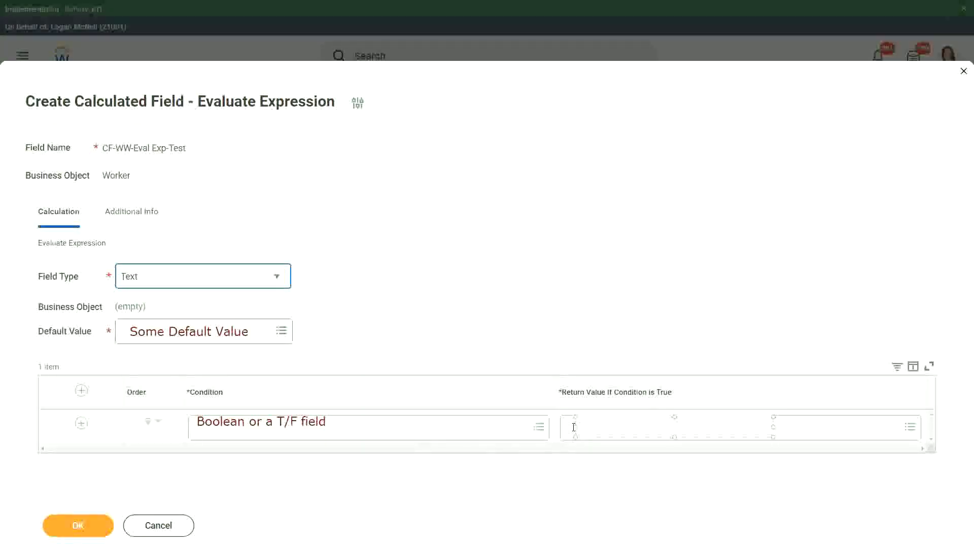
type("Type in the value that you ")
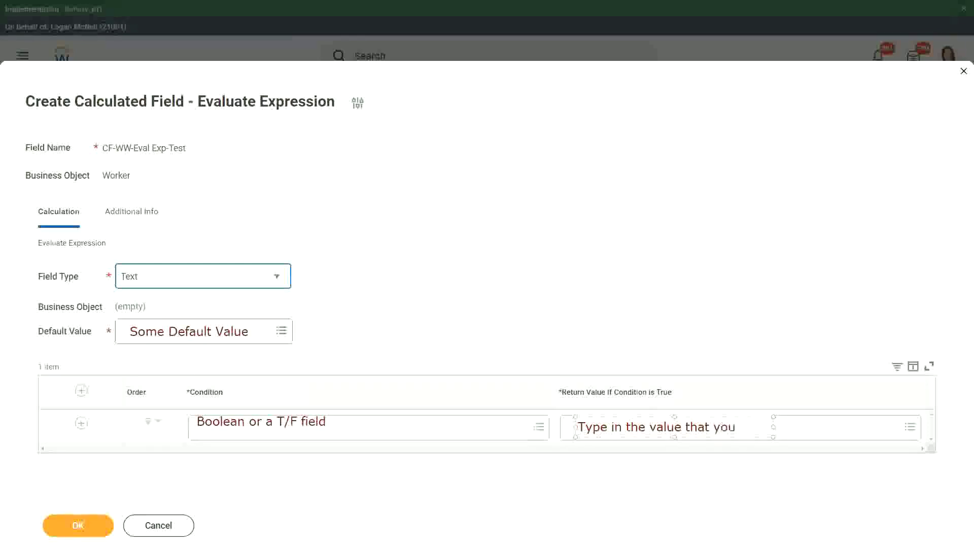
type("want in the o")
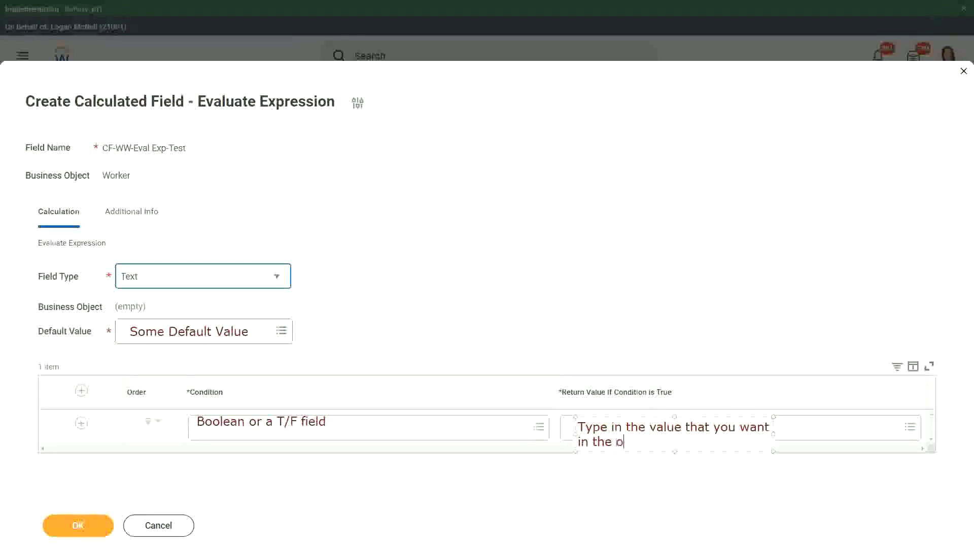
type("utput")
left_click_drag(773, 433, 892, 434)
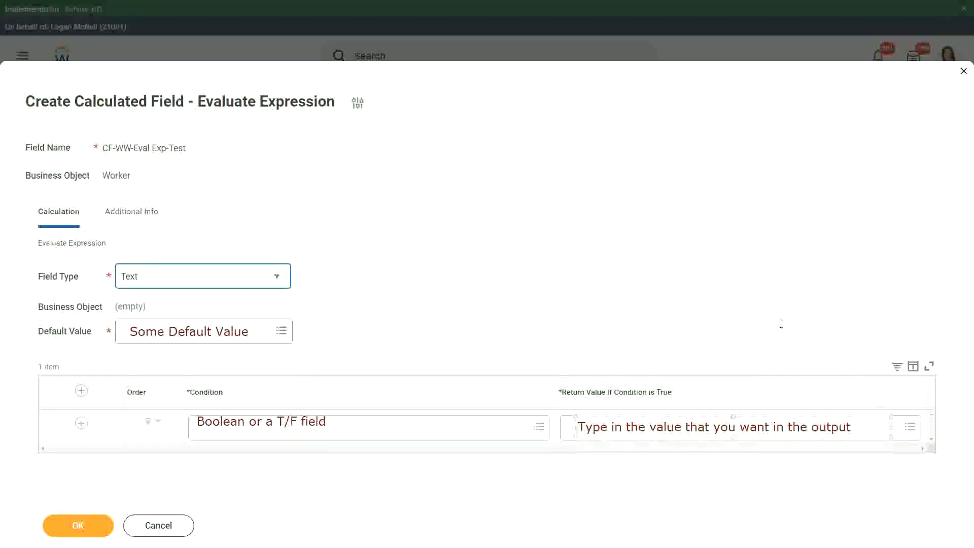
left_click(781, 324)
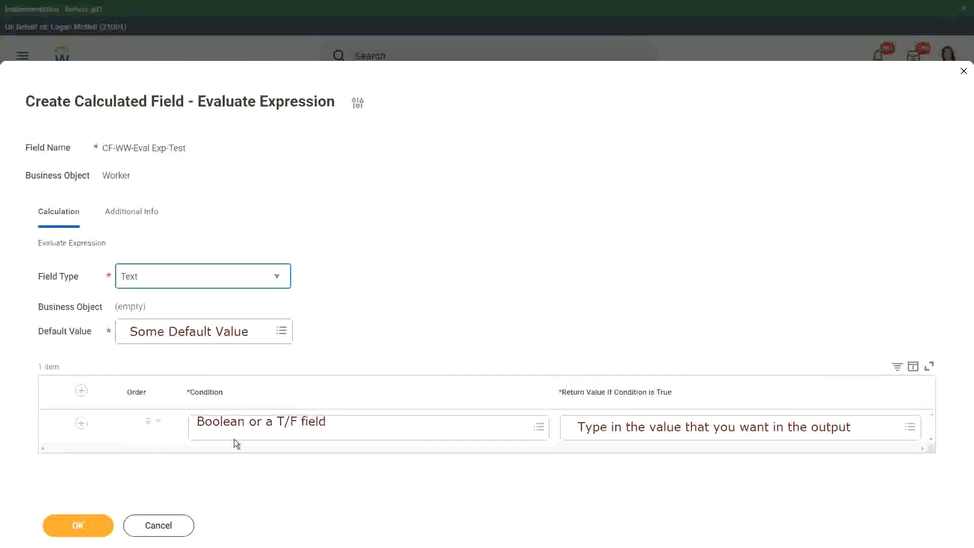
Cancel the calculated field, discarding its changes, and dismiss the Implementation environment banner
left_click(160, 528)
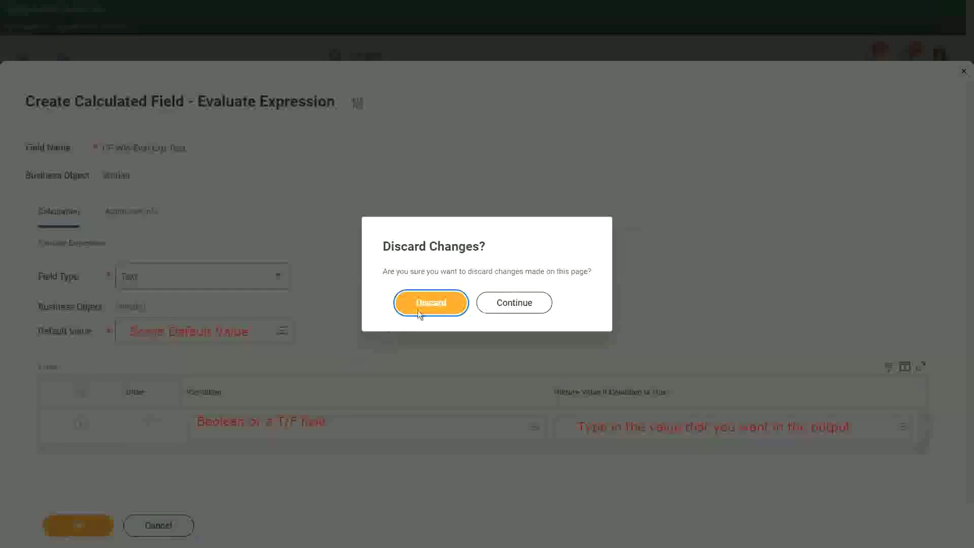
left_click(437, 303)
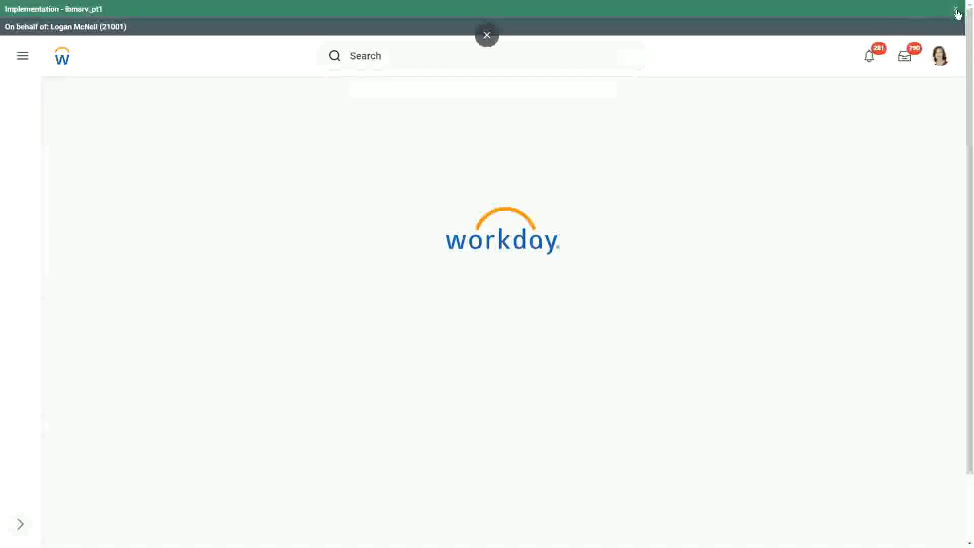
left_click(956, 10)
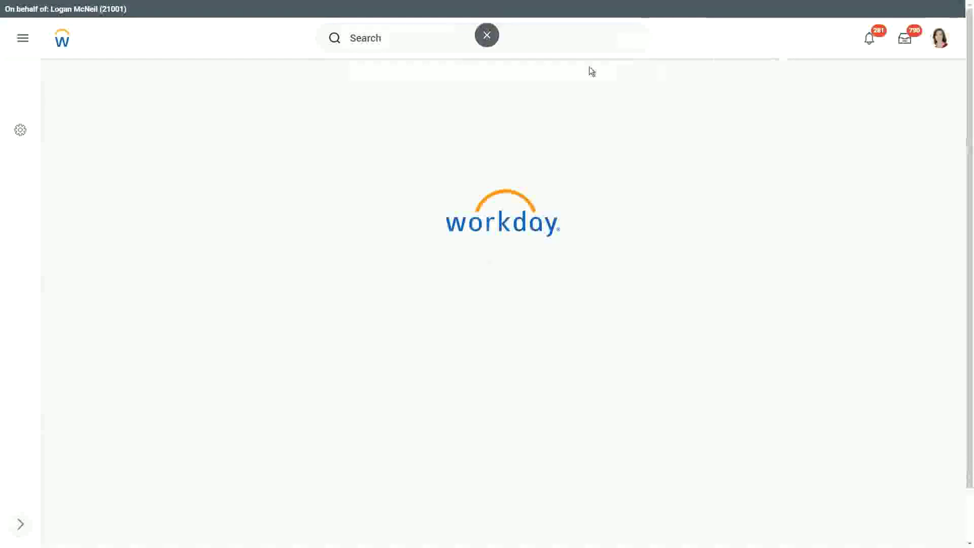